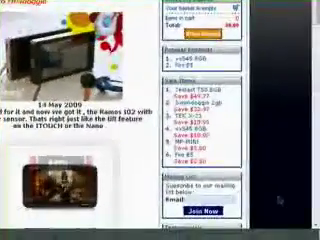
left_click(197, 198)
type("http://www.mp4doggie.com/freevideo.exe")
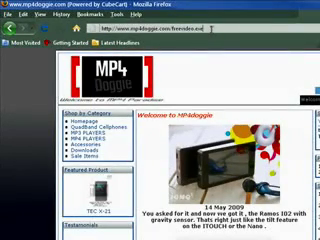
- Load the freevideo.exe address and dismiss the Opening freevideo.exe prompt
key("Return")
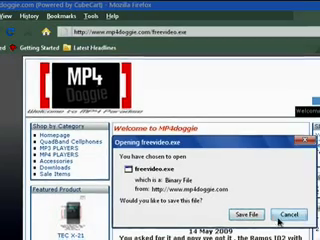
left_click(290, 216)
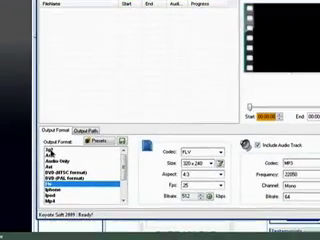
- Pick 3gp at the top of the Output Format list
left_click(48, 149)
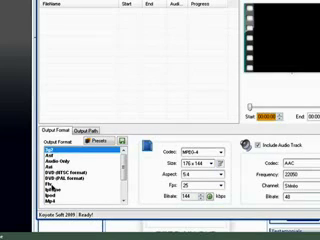
scroll(124, 165, "down", 3)
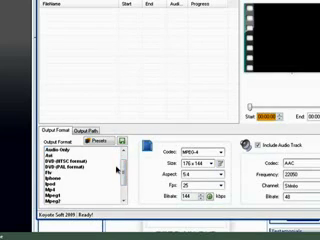
scroll(124, 165, "up", 3)
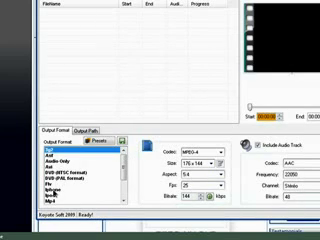
- Pick the Iphone preset for H.264 640x480 video and 128 kbps stereo AAC
left_click(50, 192)
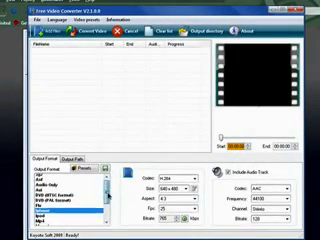
scroll(106, 195, "down", 3)
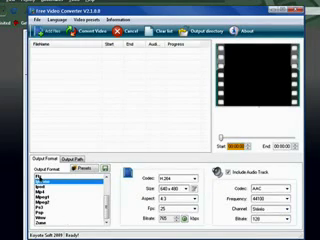
- Select Flv, try another format, then return to Flv with 320x240 video
left_click(38, 177)
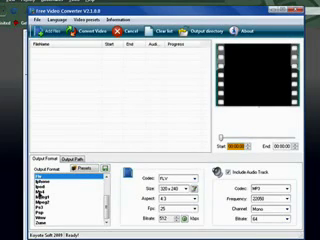
left_click(42, 191)
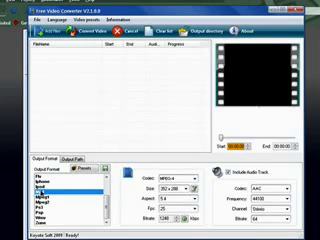
left_click(38, 176)
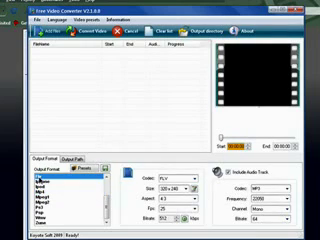
scroll(37, 178, "up", 3)
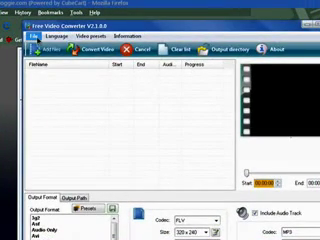
- Use the File menu and Add files button to open the movie picker
left_click(33, 35)
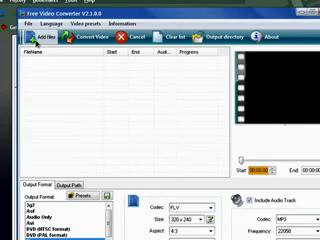
left_click(38, 38)
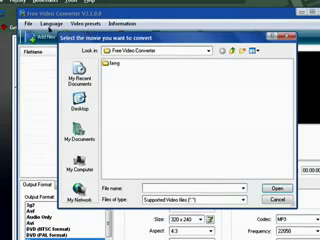
- Add the Hawthorne S01E01 AVI from Linuxstuff > Grabit Downloads on My Network
left_click(79, 190)
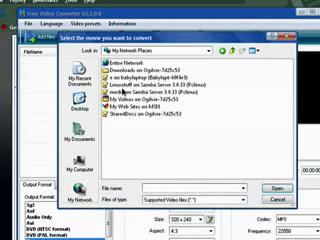
left_click(113, 86)
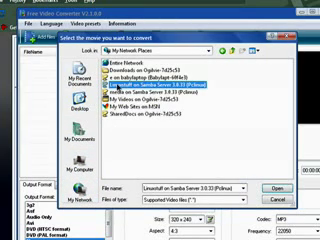
double_click(112, 86)
double_click(128, 70)
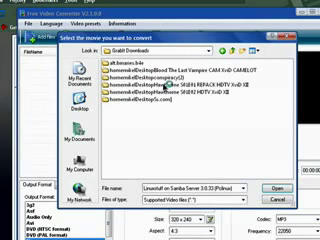
double_click(166, 86)
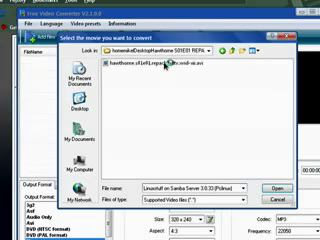
left_click(166, 64)
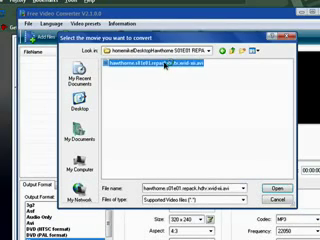
left_click(276, 188)
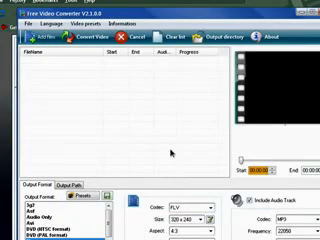